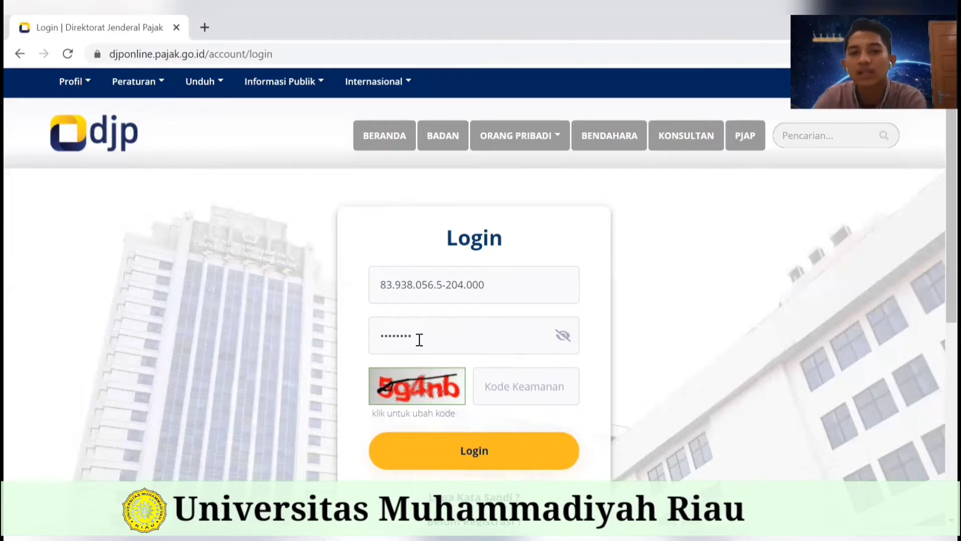
- Fill in the security code from the captcha image and log in to the taxpayer account
click(504, 390)
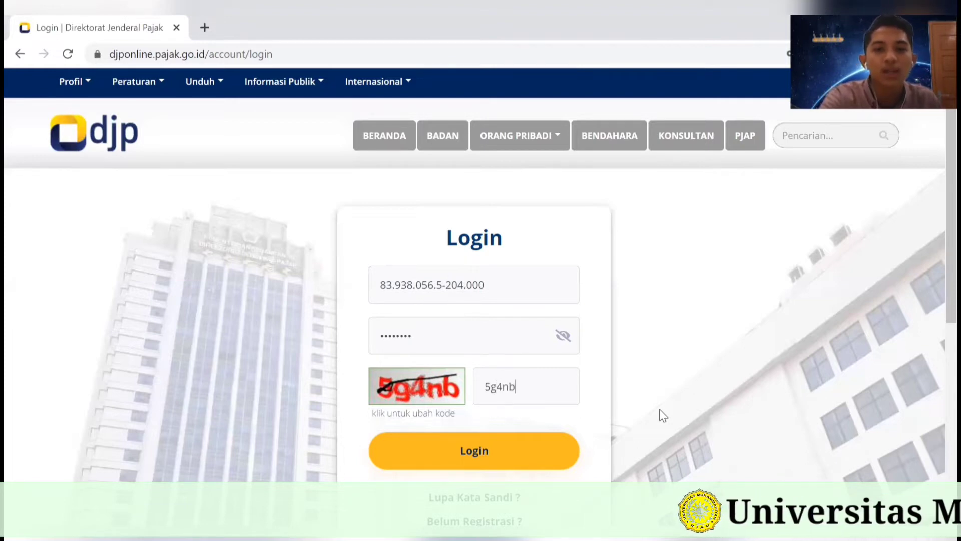
click(495, 452)
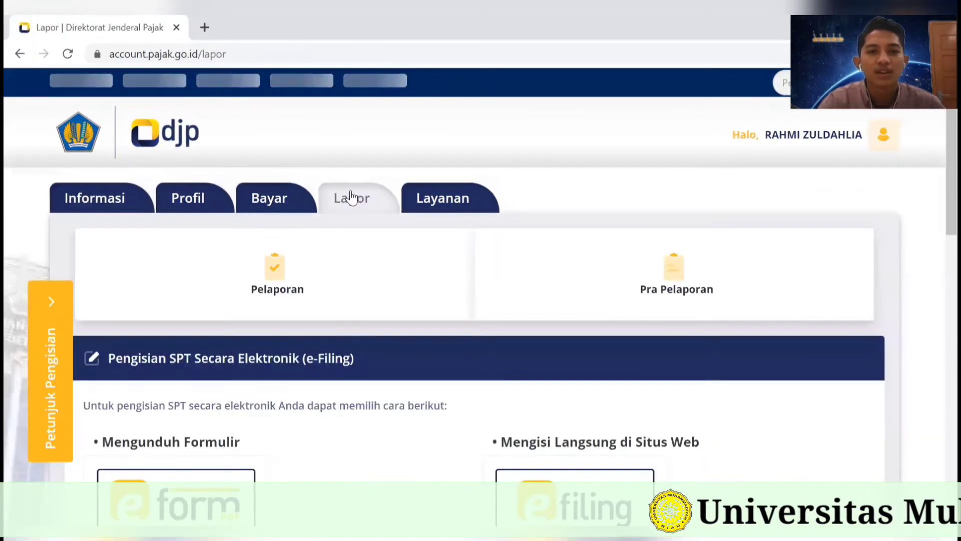
- Open the e-Filing service for filling in the SPT directly on the website from the Lapor page
scroll(339, 217, down, 2)
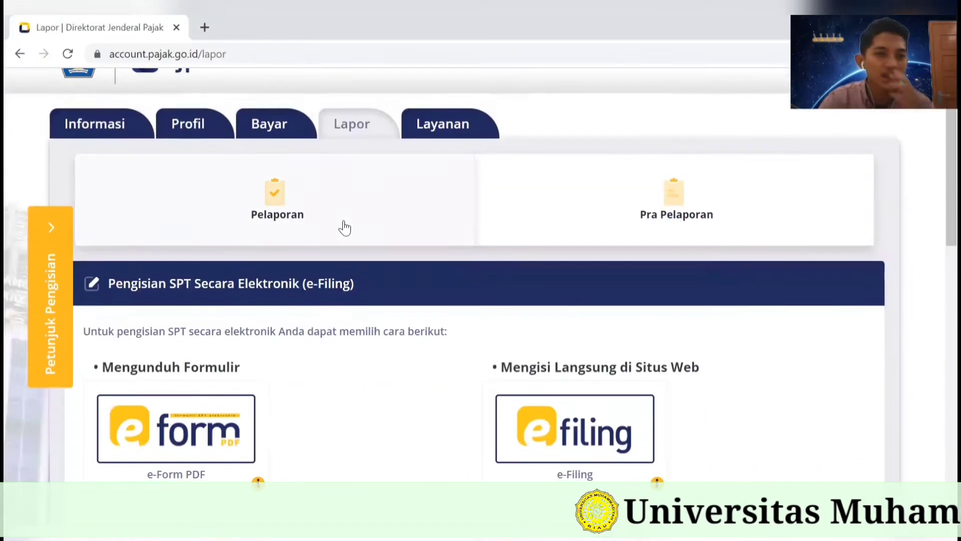
scroll(431, 345, down, 2)
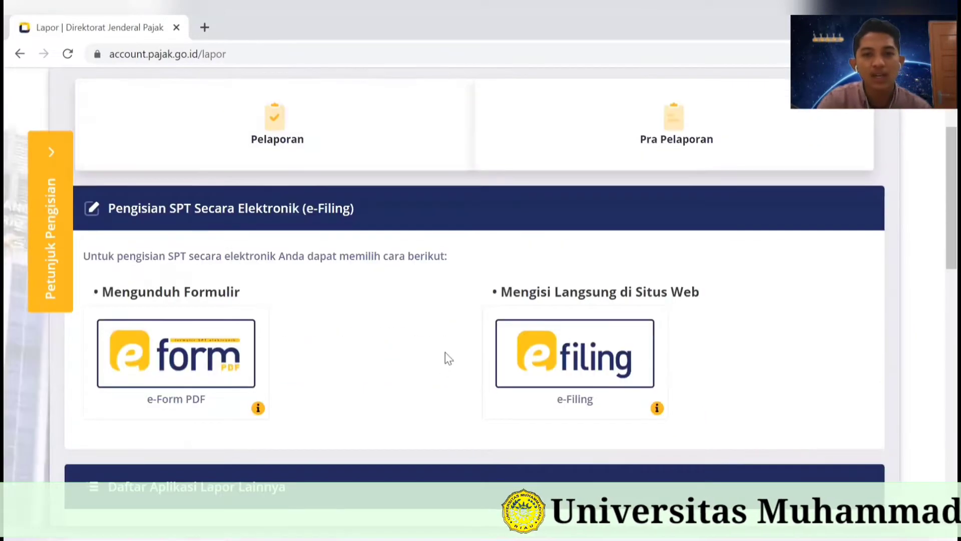
click(558, 358)
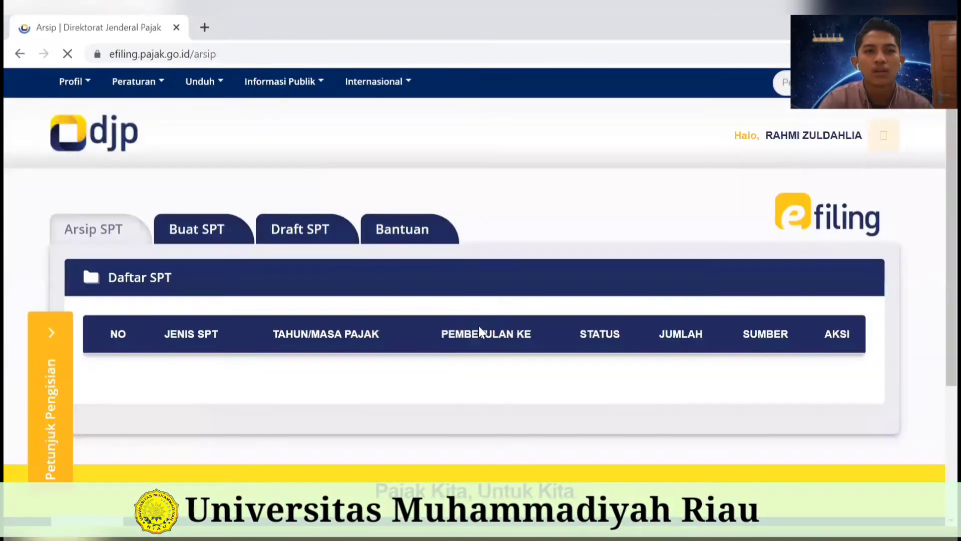
- Start a new SPT, answer Tidak to business or freelance work, Tidak to MT/PH, Ya to income under 60 million rupiah, and open SPT 1770 SS
scroll(471, 260, down, 2)
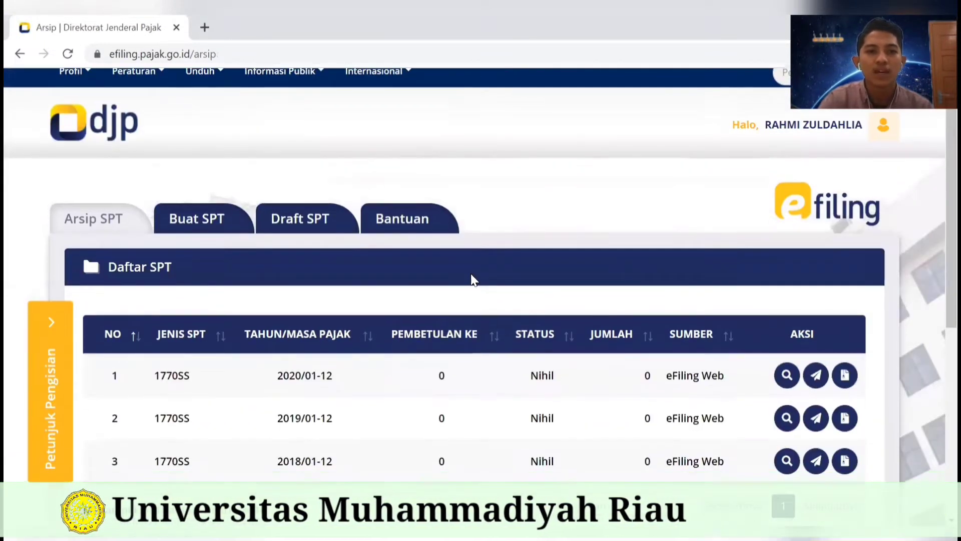
scroll(400, 295, up, 2)
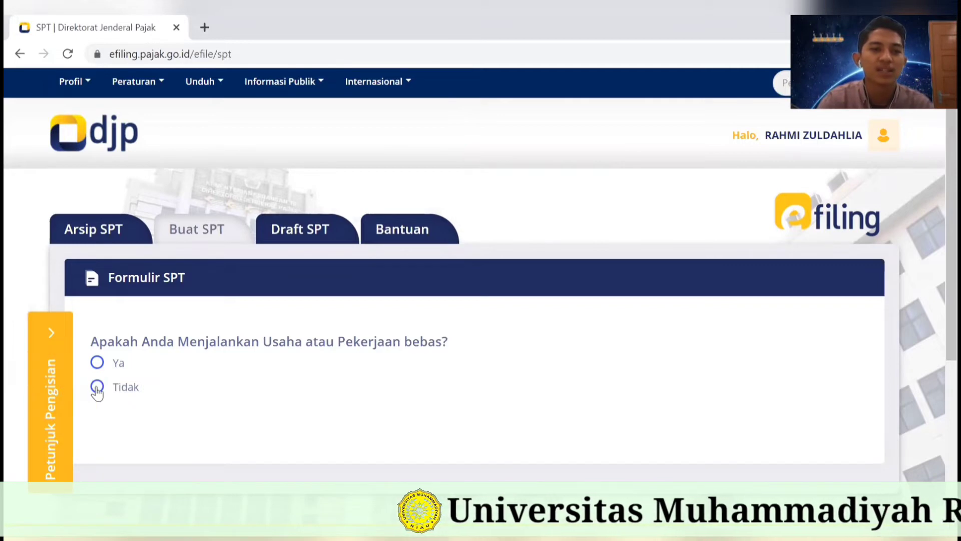
click(97, 387)
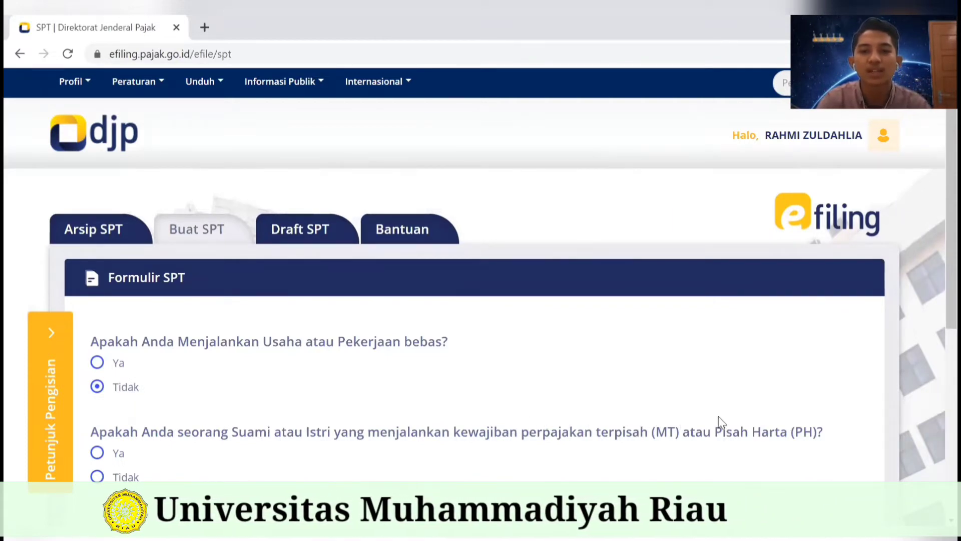
click(97, 476)
scroll(96, 477, down, 3)
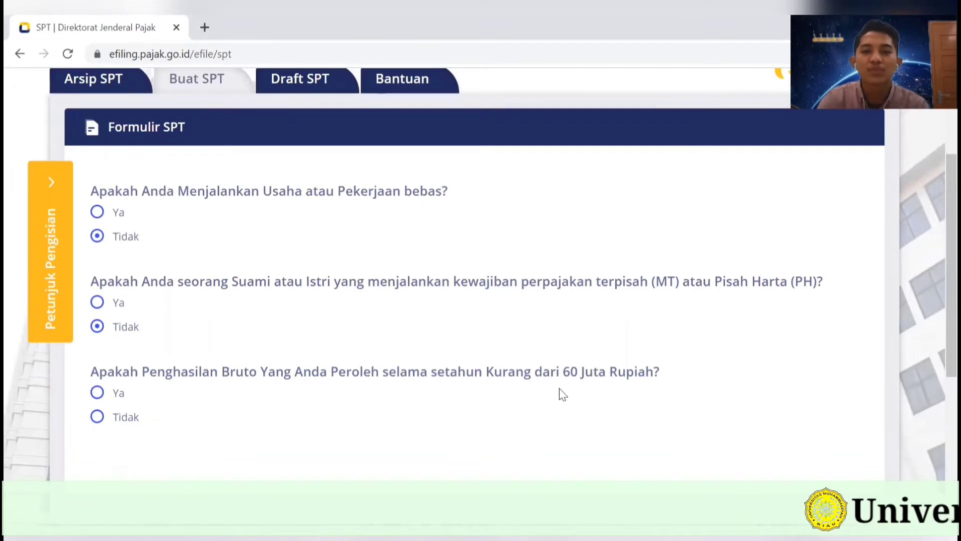
click(96, 392)
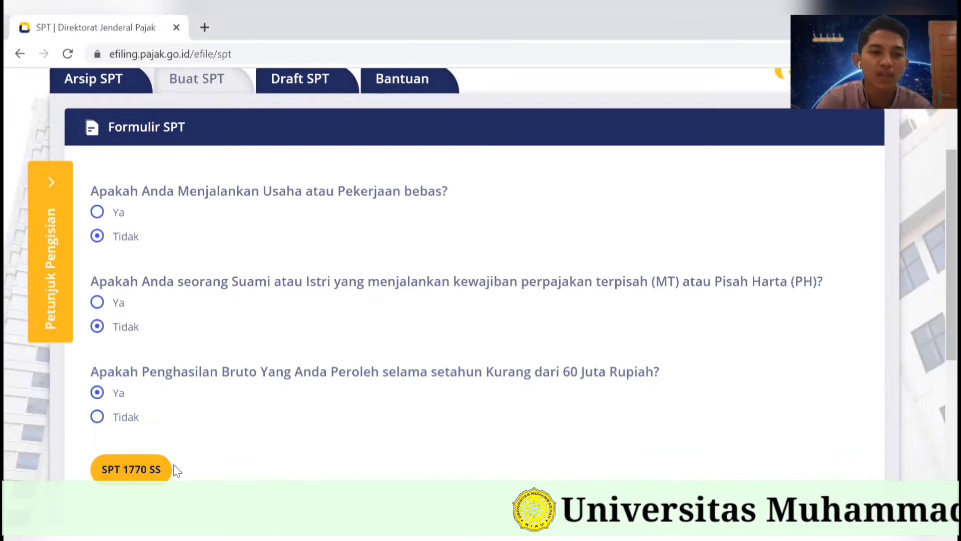
click(138, 473)
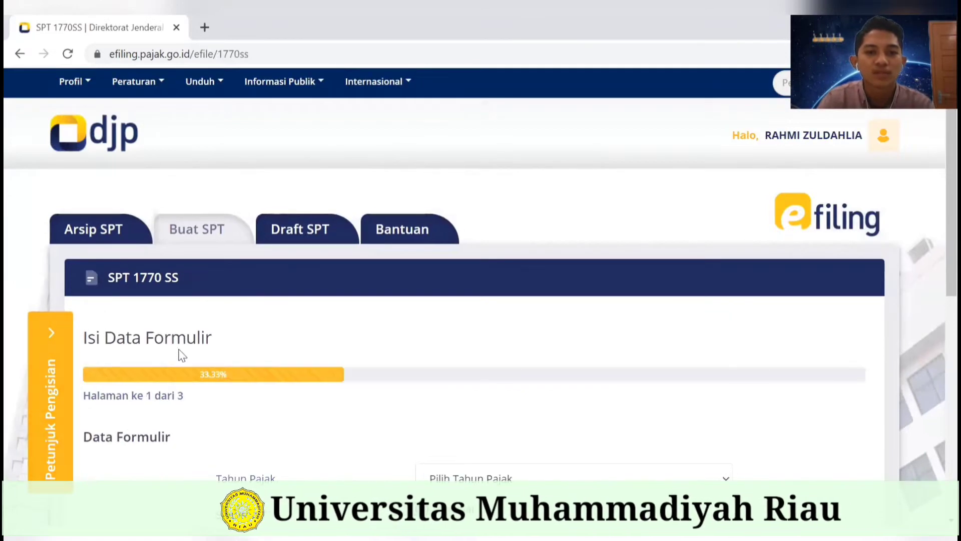
- Set the Tahun Pajak to 2021 in the form data and continue to page 2 of the SPT 1770 SS
scroll(307, 354, down, 1)
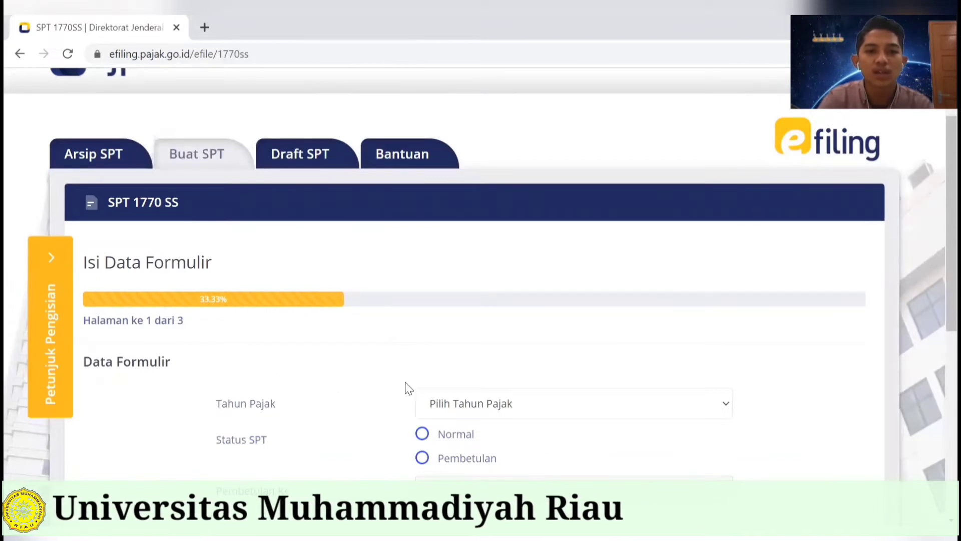
click(683, 410)
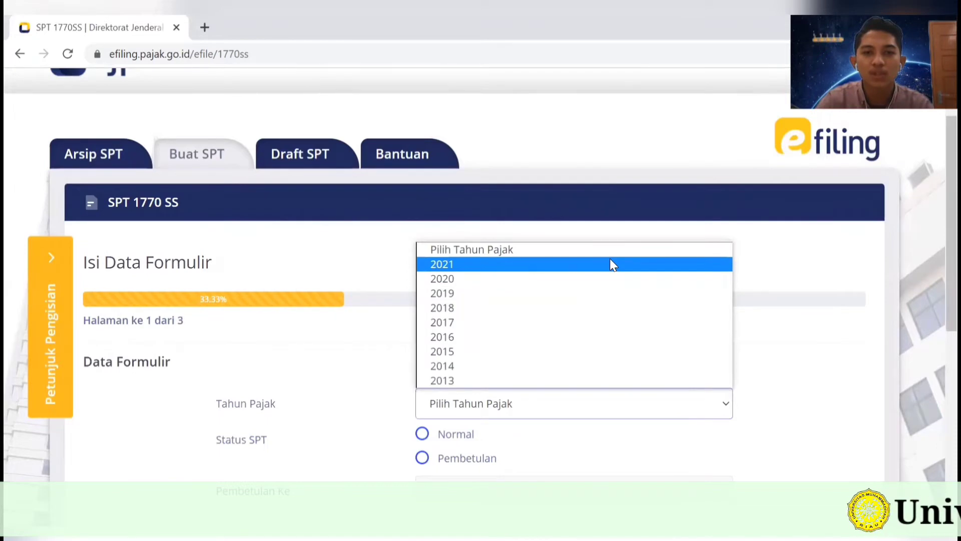
click(613, 264)
scroll(586, 376, down, 3)
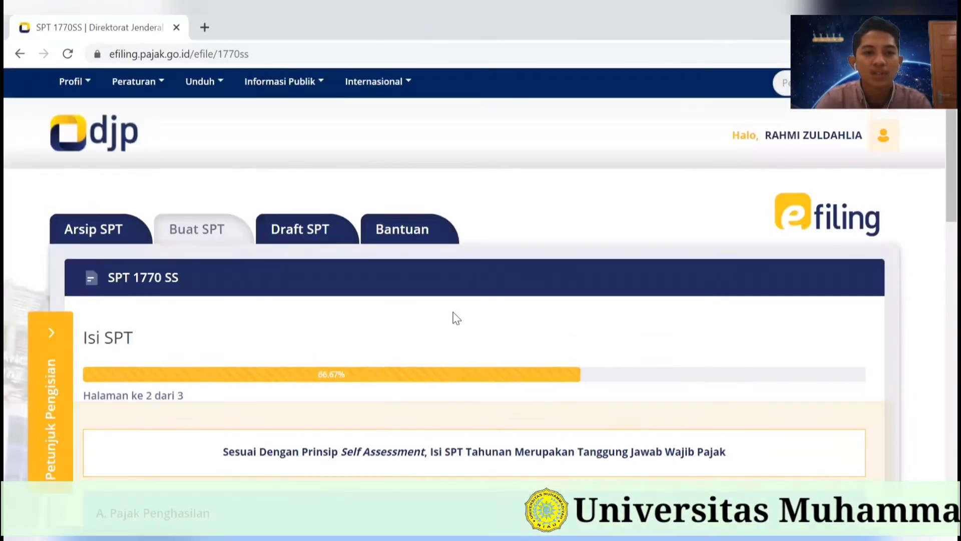
- Examine the Isi SPT page, from the income tax rows in section A down to section D
scroll(444, 324, down, 3)
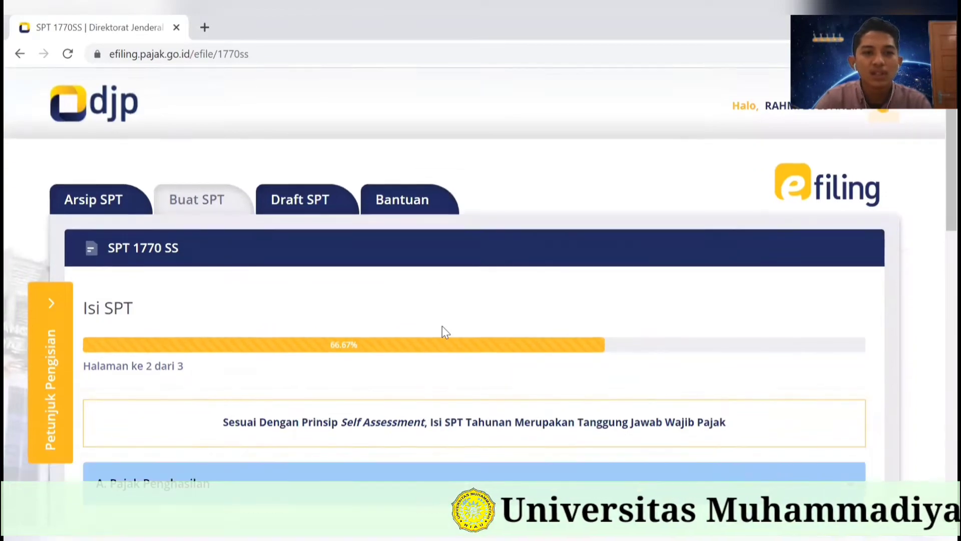
scroll(432, 323, down, 7)
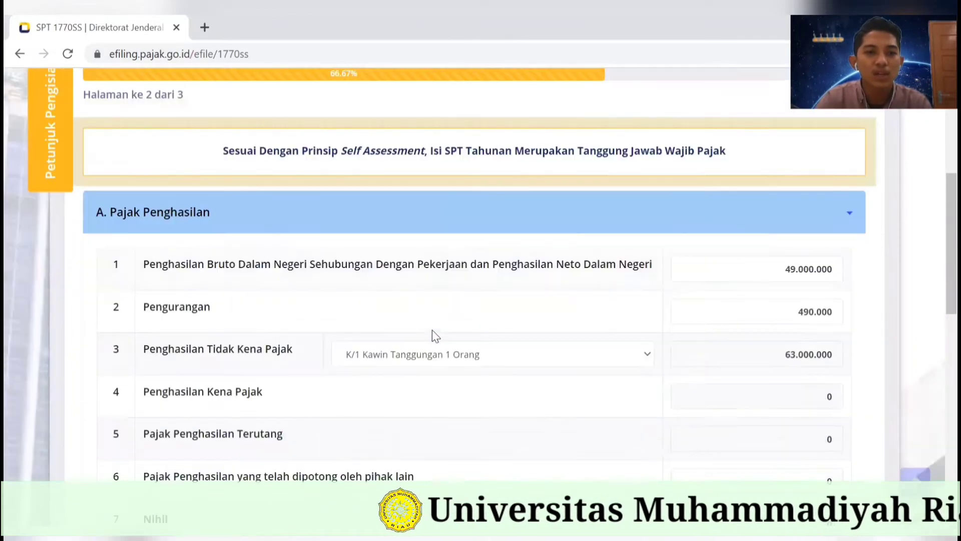
scroll(346, 364, down, 6)
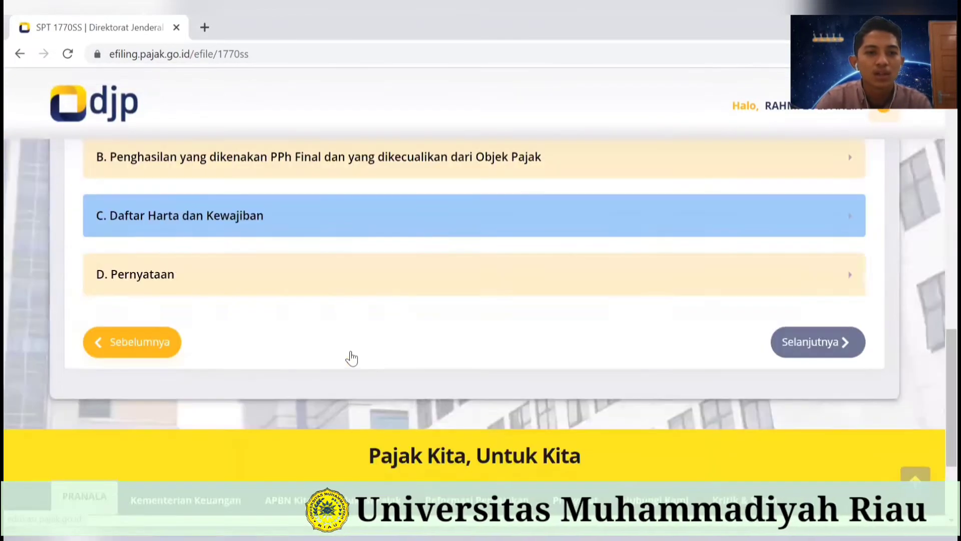
scroll(351, 359, up, 3)
scroll(353, 339, up, 5)
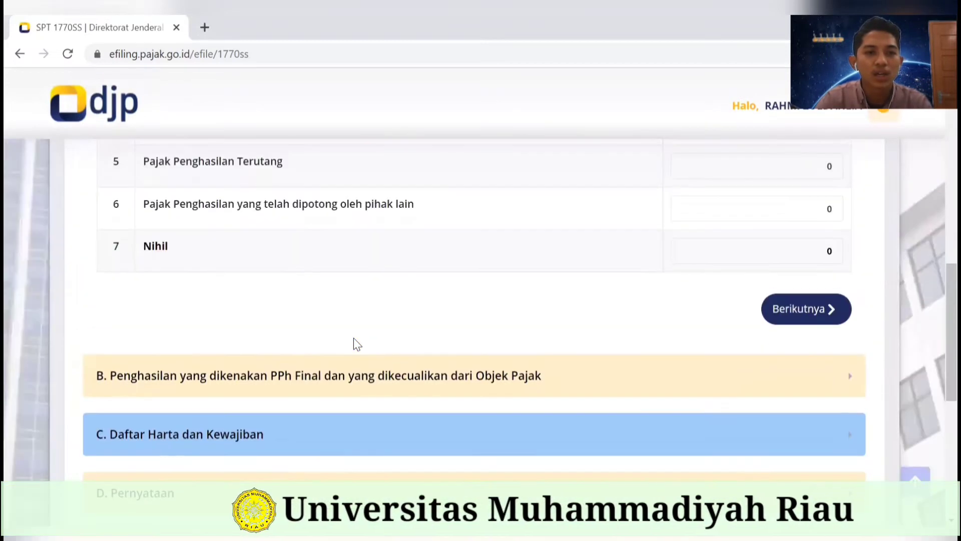
scroll(360, 338, up, 7)
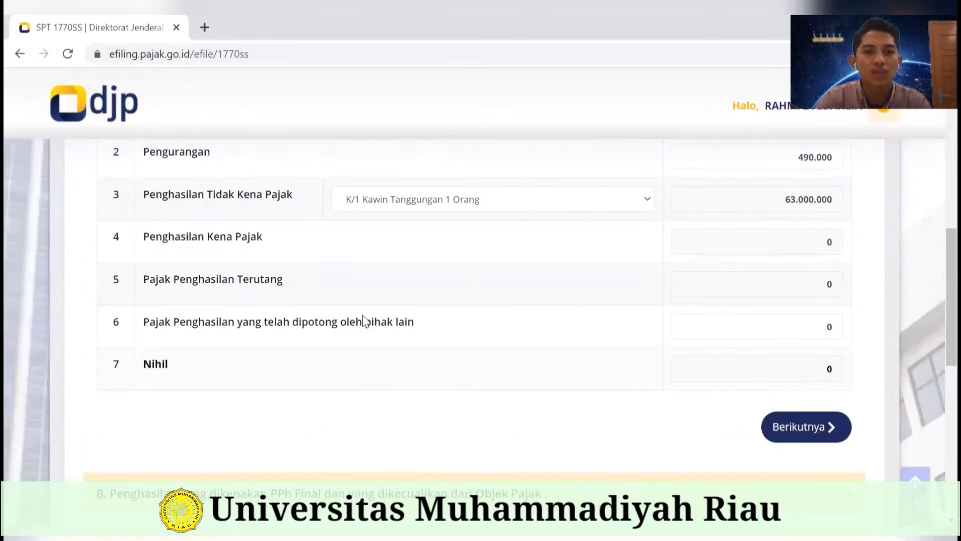
scroll(376, 323, up, 2)
scroll(386, 337, down, 4)
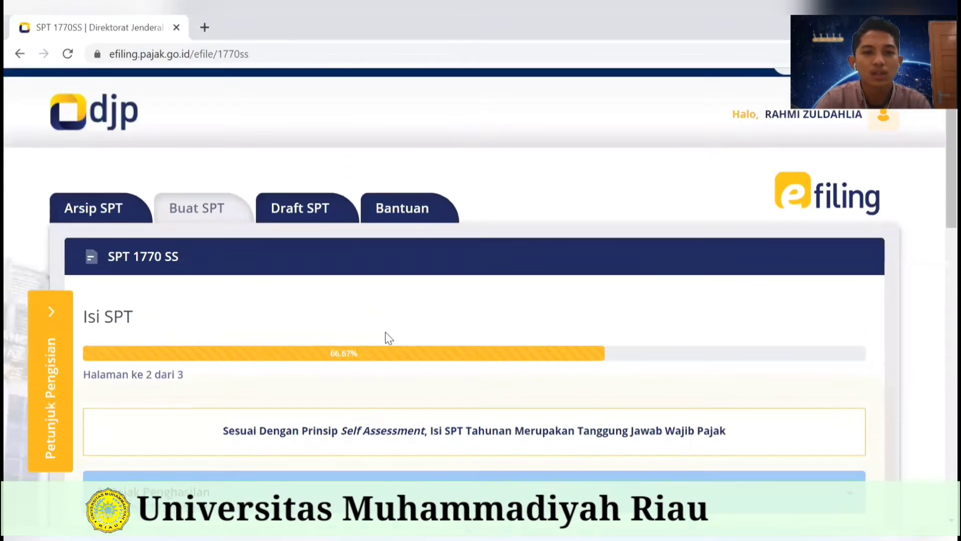
- Clear the Penghasilan Bruto Dalam Negeri amount in section A and enter 49.000.000
scroll(396, 330, down, 2)
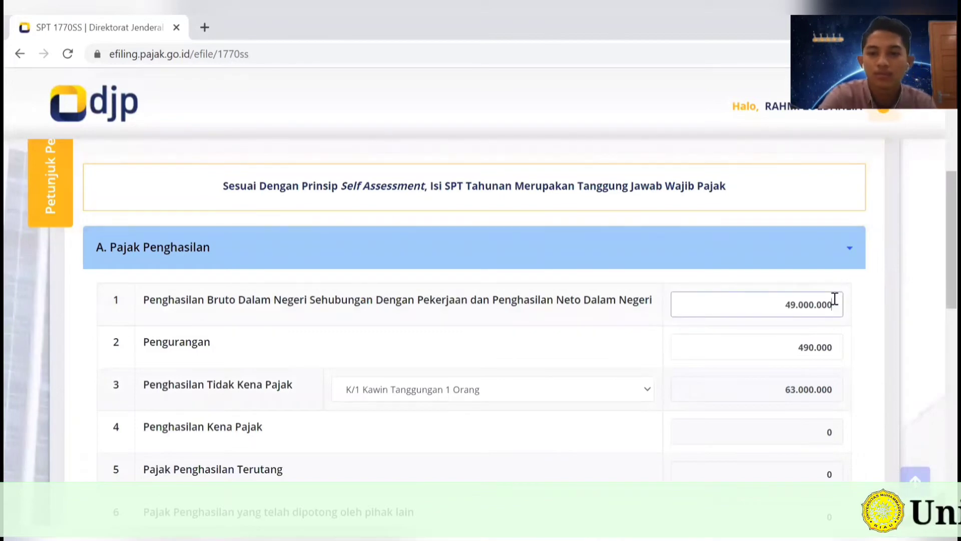
key(BackSpace)
key(BackSpace)
key(BackSpace)
key(BackSpace)
key(BackSpace)
key(BackSpace)
key(BackSpace)
key(BackSpace)
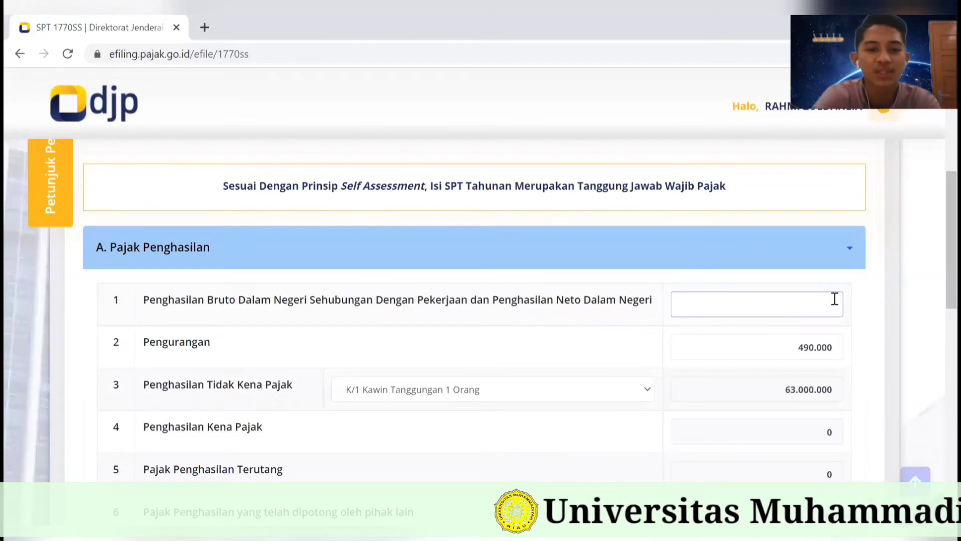
text(4)
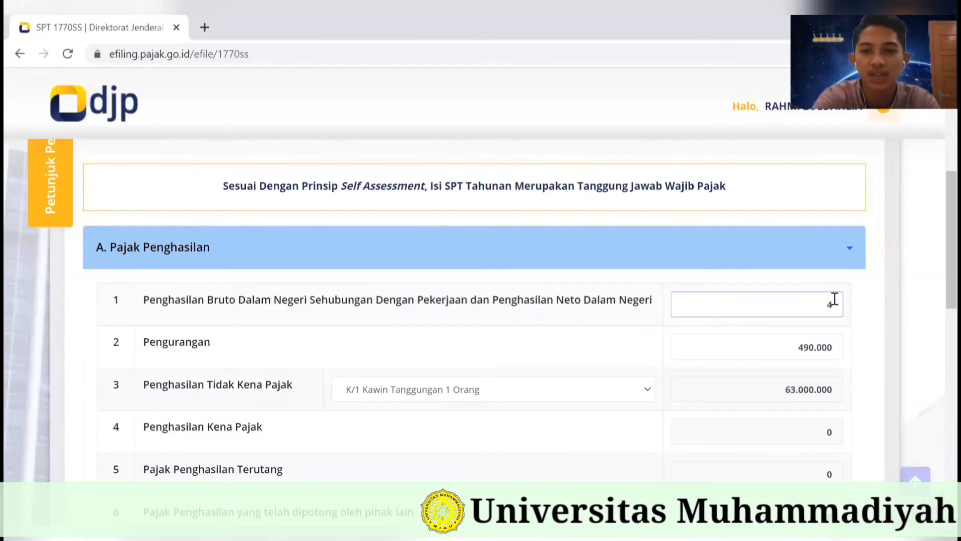
text(9.0)
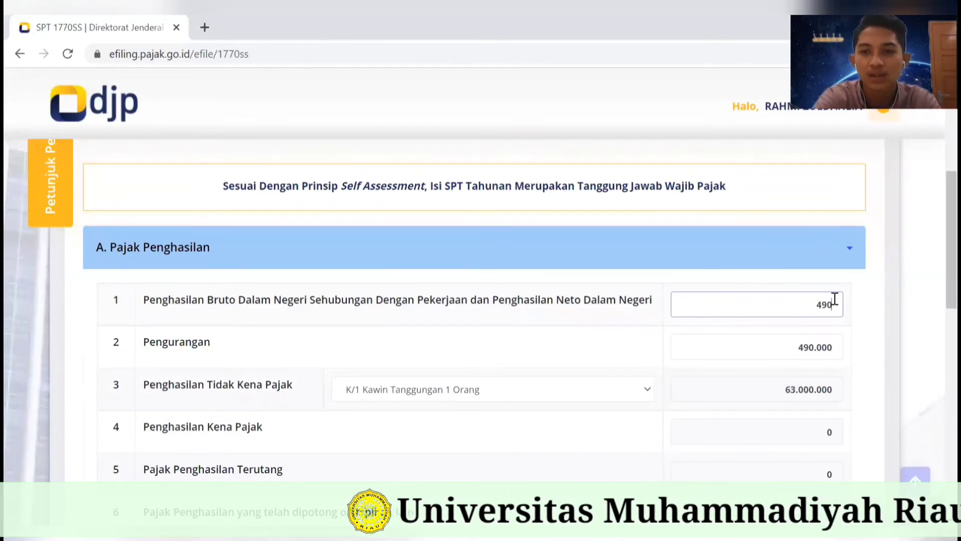
text(00)
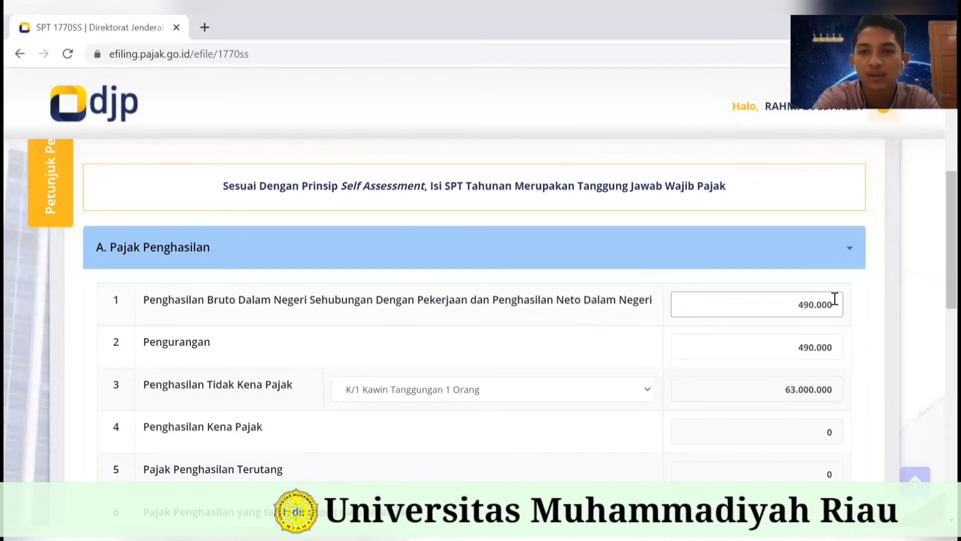
text(.000)
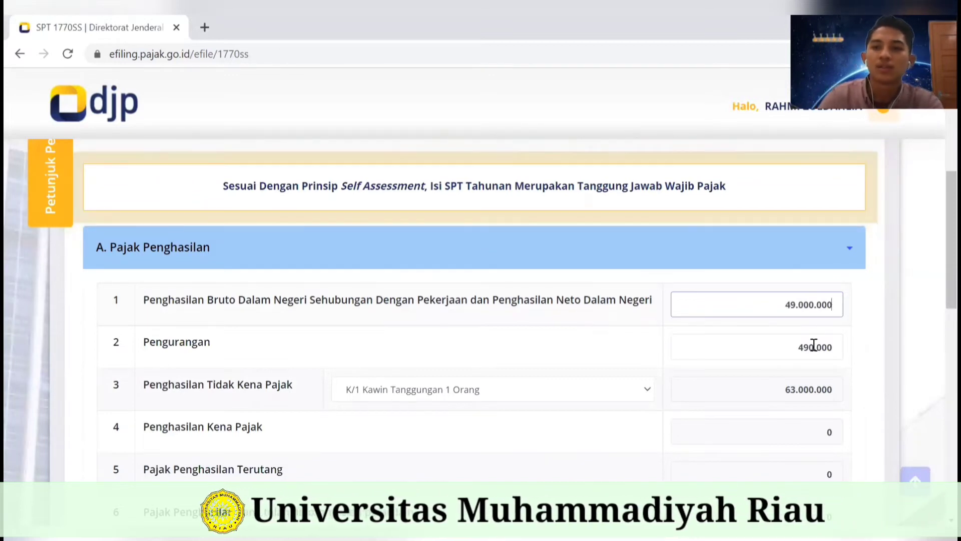
- Clear the Pengurangan amount in row 2 and enter 490.000
click(842, 353)
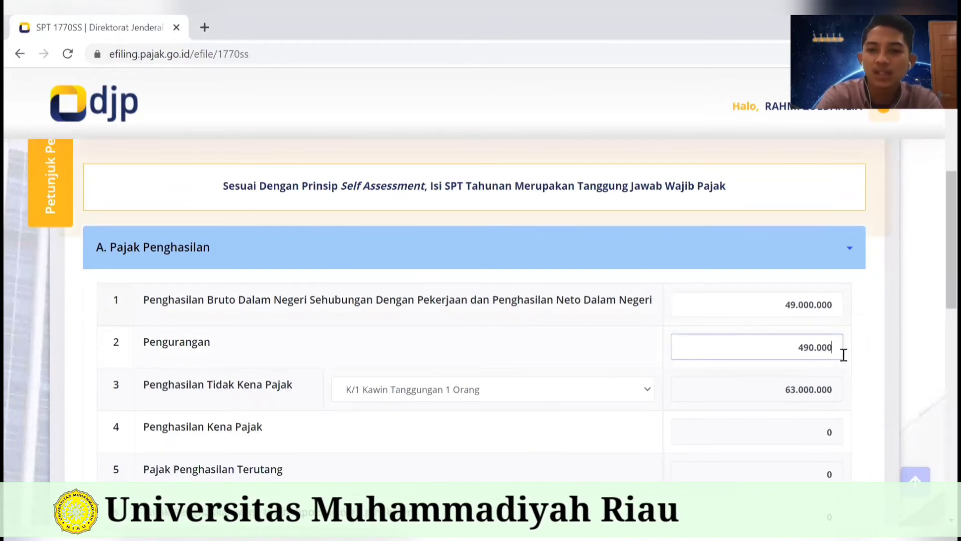
key(BackSpace)
key(BackSpace)
key(BackSpace)
key(BackSpace)
key(BackSpace)
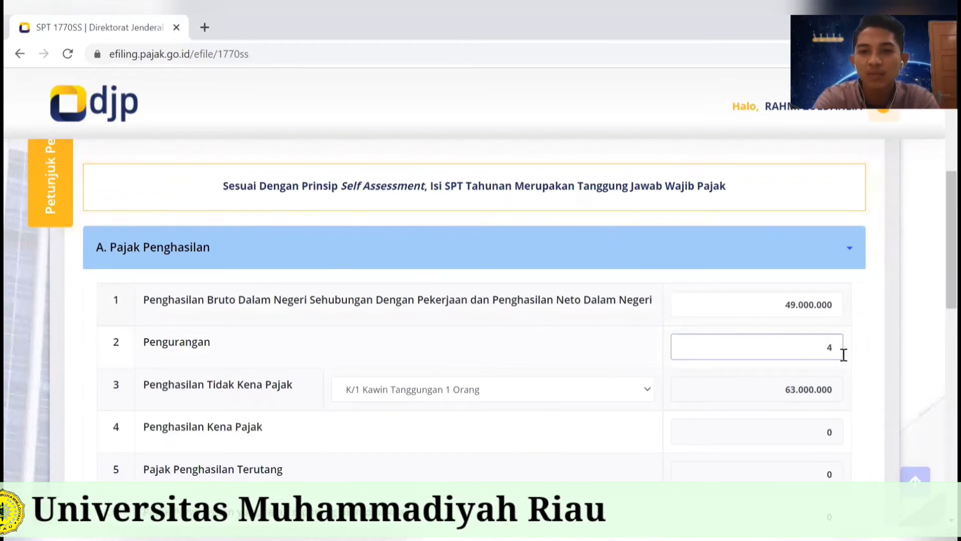
key(BackSpace)
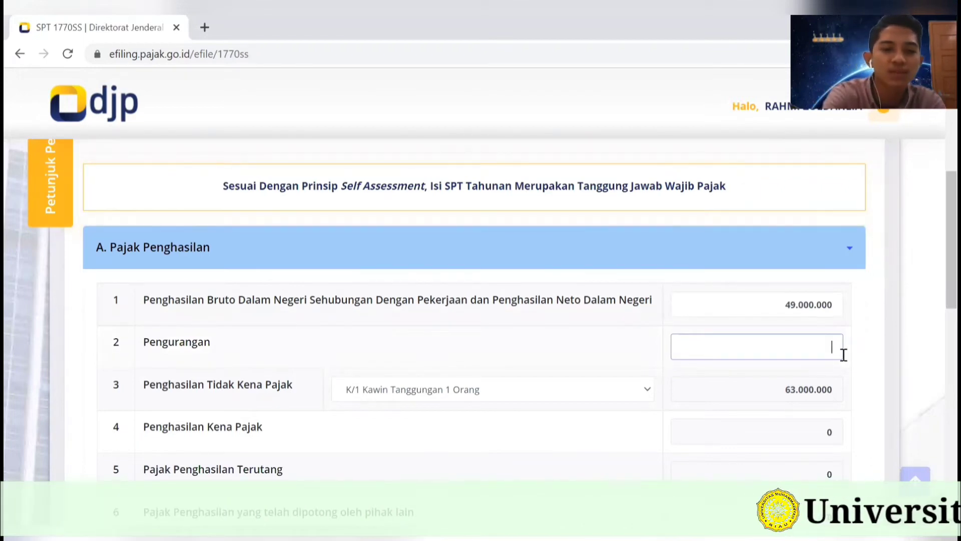
text(490.)
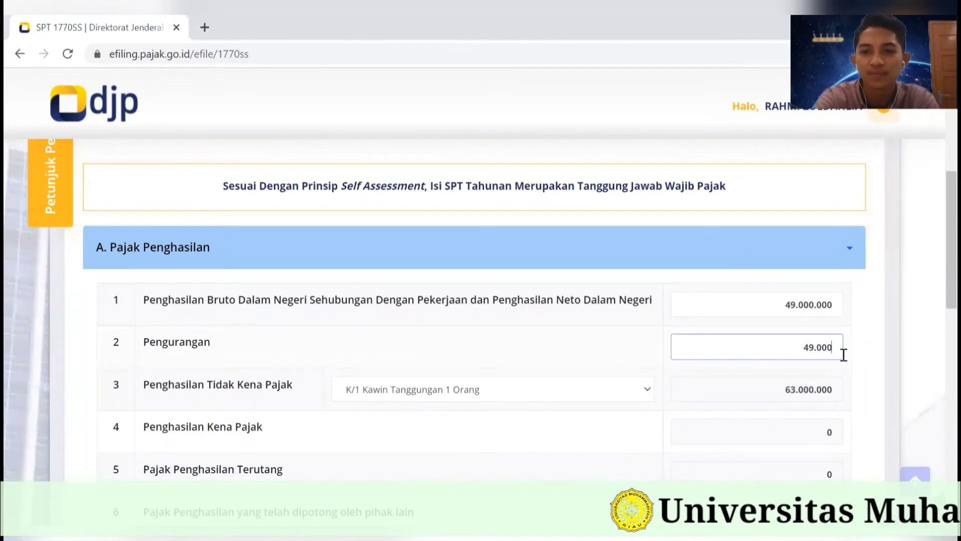
text(000)
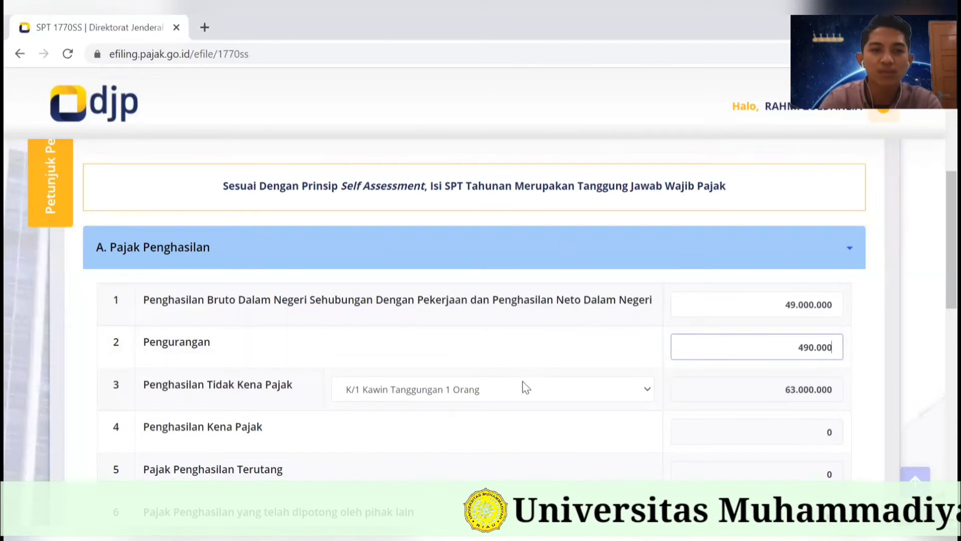
- Set the Penghasilan Tidak Kena Pajak status to K/1 Kawin Tanggungan 1 Orang and review the section A amounts
click(539, 395)
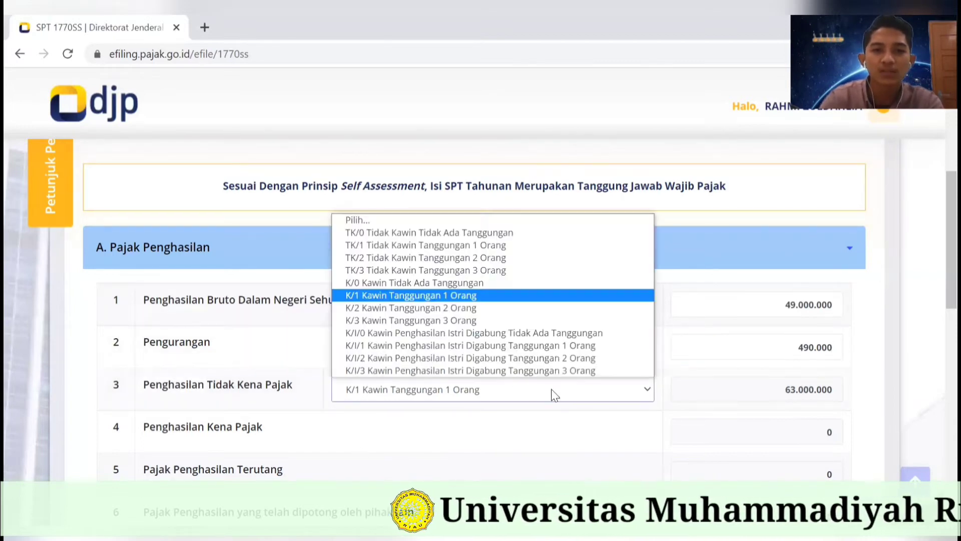
click(497, 297)
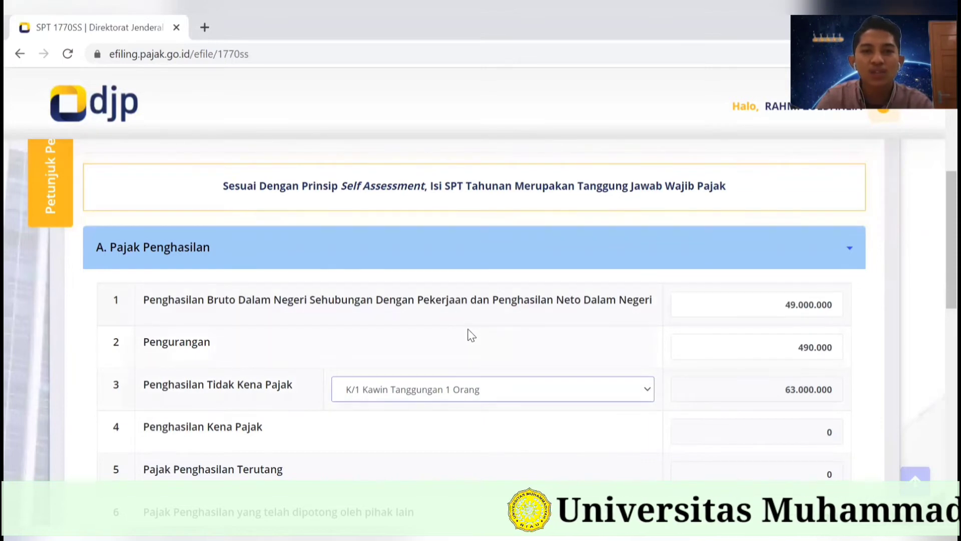
scroll(476, 355, down, 3)
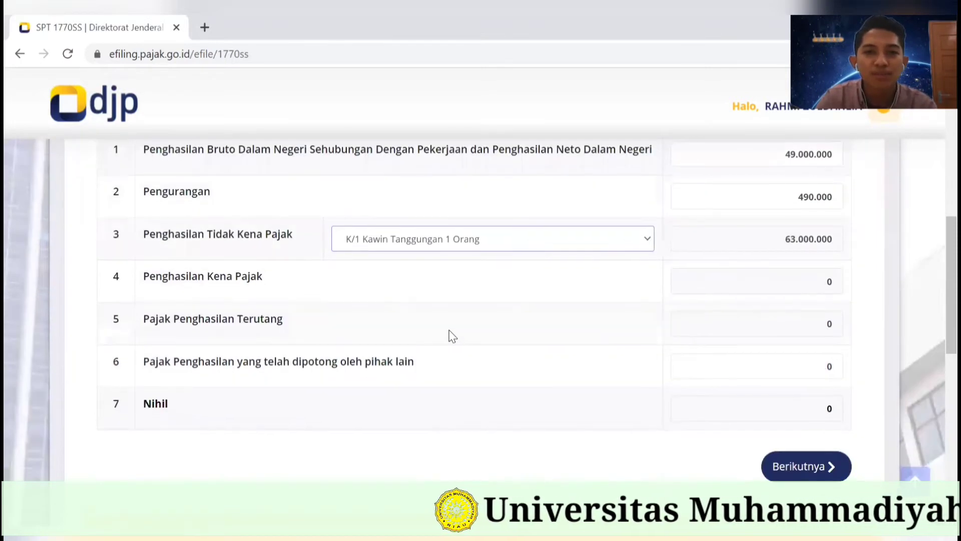
scroll(456, 331, up, 4)
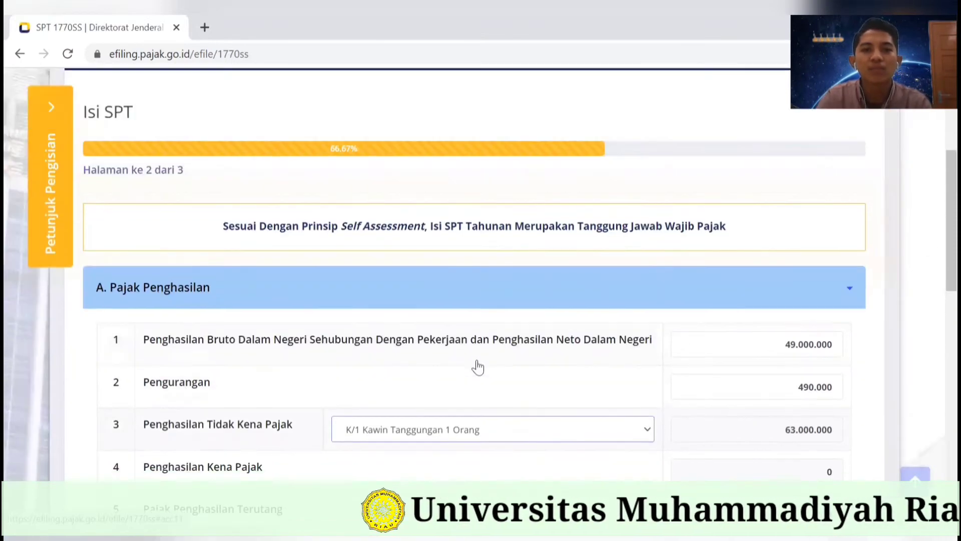
- Review the section A income tax rows down to row 7 and continue to section B
scroll(476, 365, up, 2)
scroll(476, 365, down, 3)
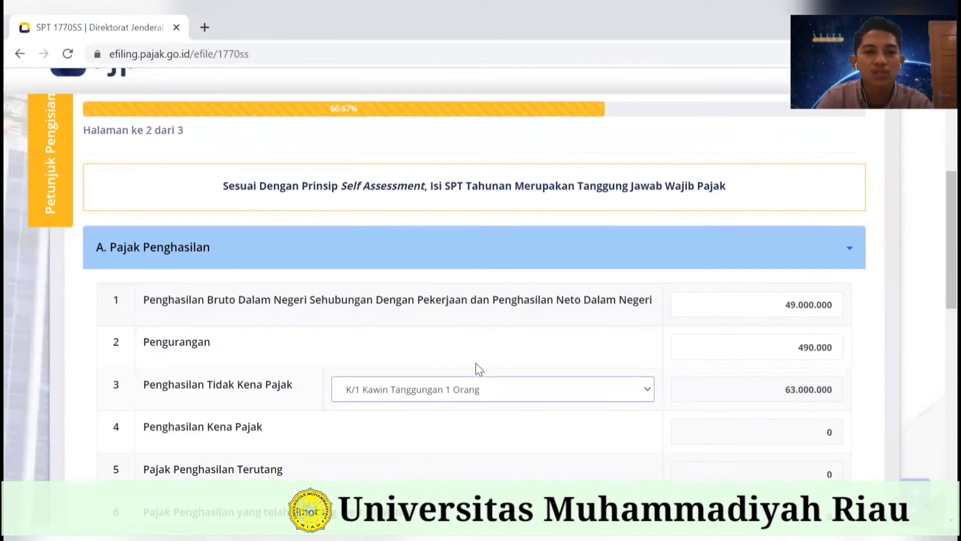
scroll(474, 369, down, 2)
scroll(300, 365, down, 4)
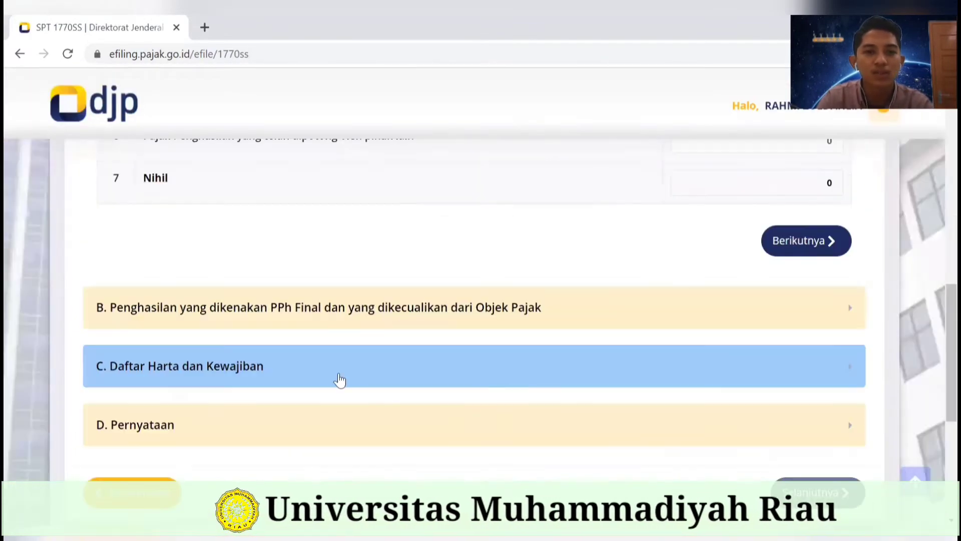
scroll(389, 372, up, 3)
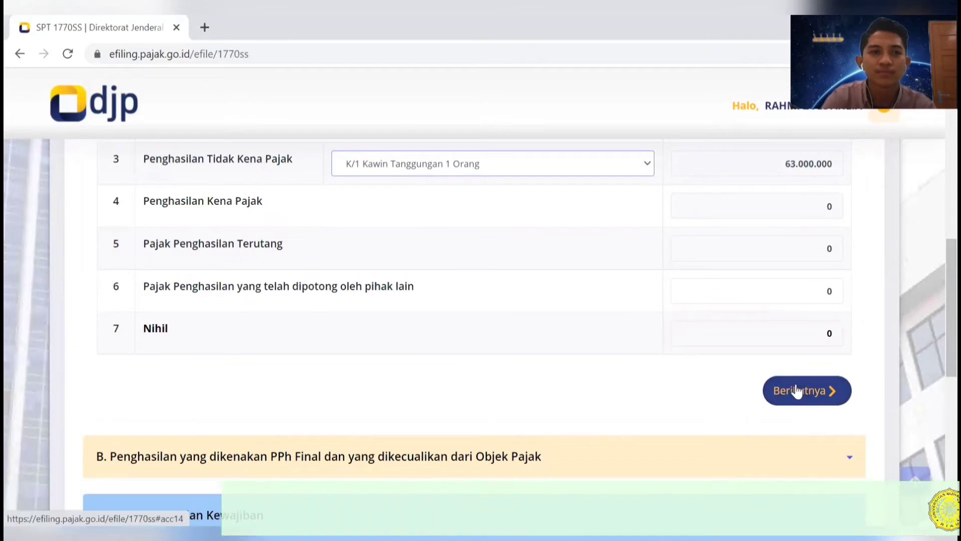
click(797, 390)
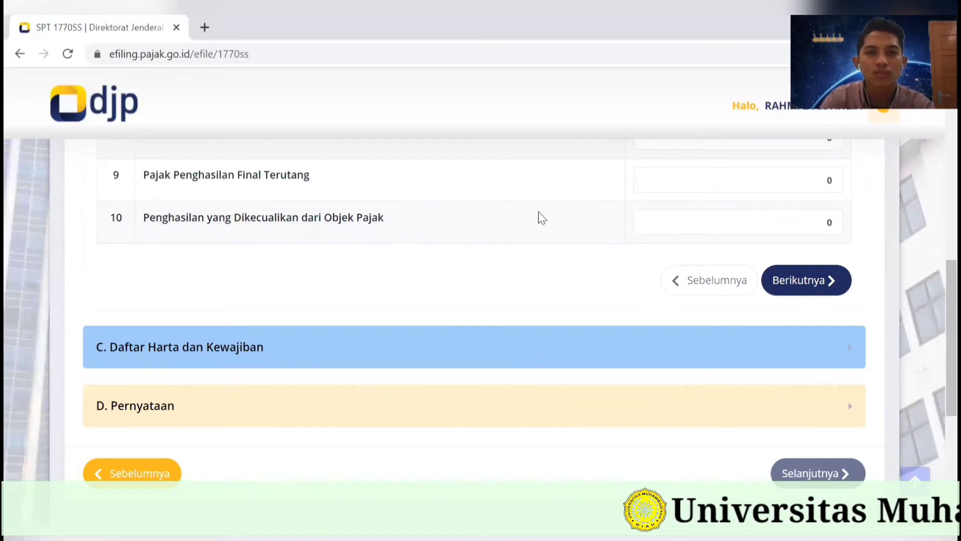
- Review rows 8 to 10 of section B without entering any amounts and continue to section C, Daftar Harta dan Kewajiban
scroll(340, 223, up, 1)
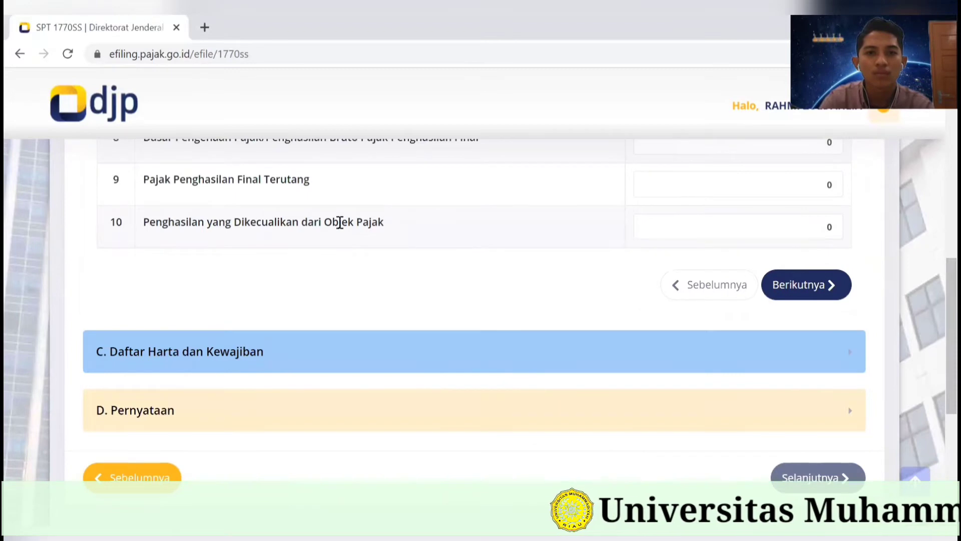
scroll(422, 226, up, 10)
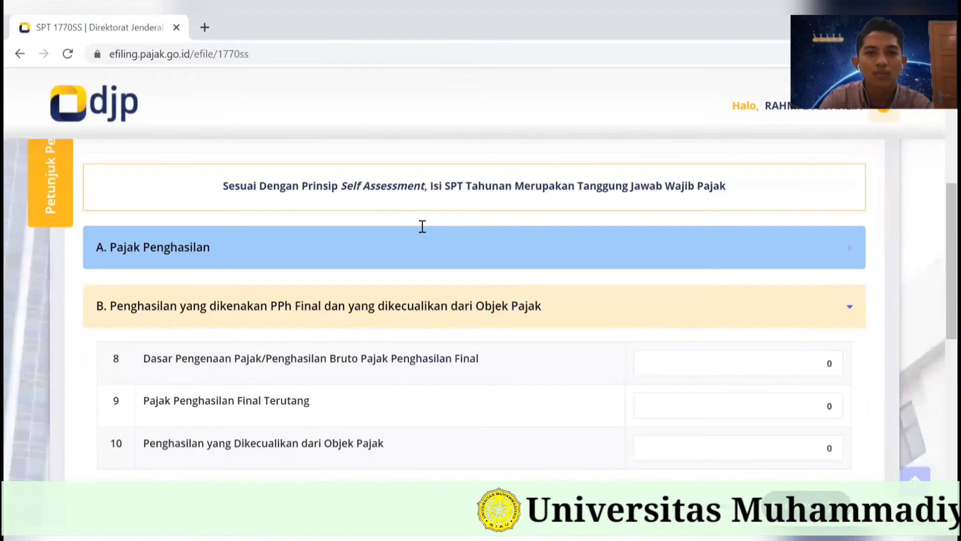
scroll(423, 230, down, 5)
scroll(422, 241, up, 2)
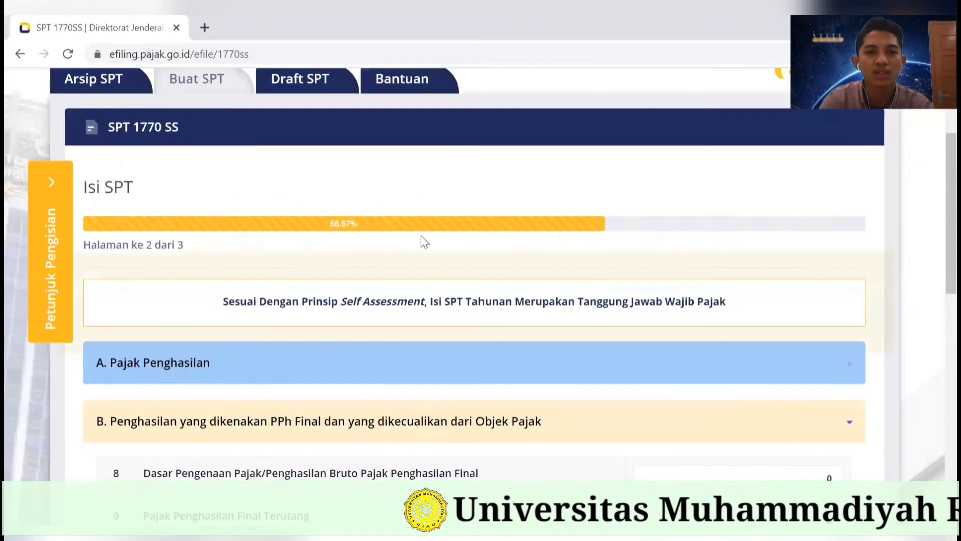
scroll(423, 242, down, 2)
scroll(304, 278, down, 3)
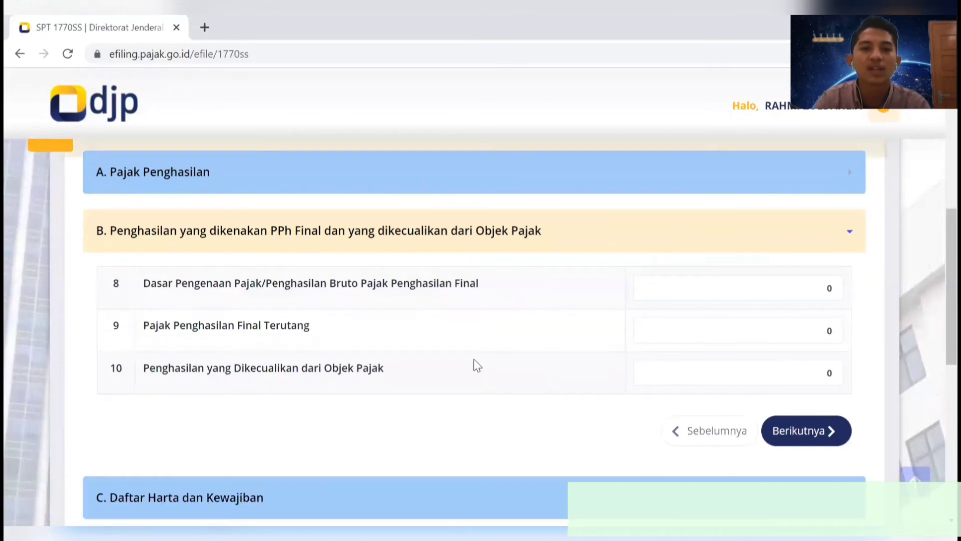
click(784, 432)
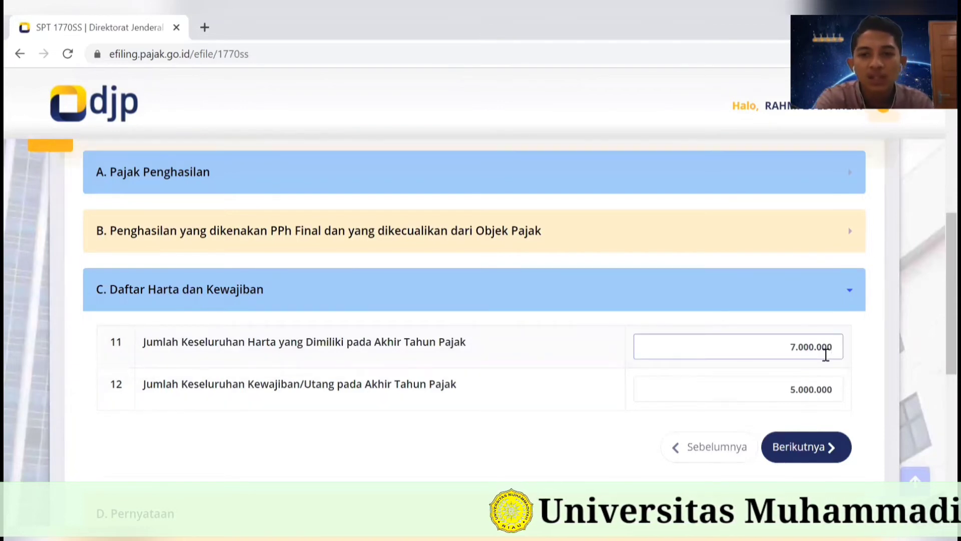
- Clear the Jumlah Keseluruhan Harta amount in row 11 and enter 7.000.000
key(BackSpace)
key(BackSpace)
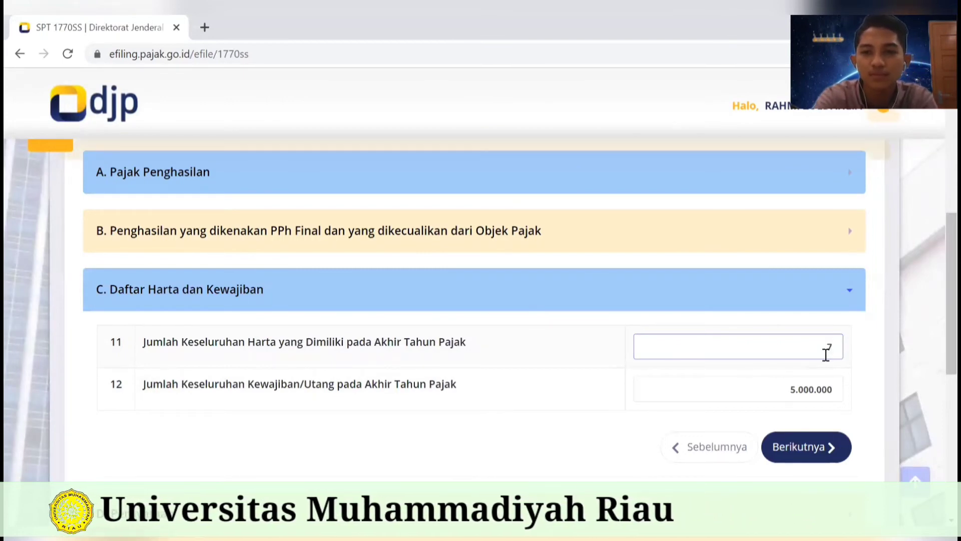
text(70.000.00)
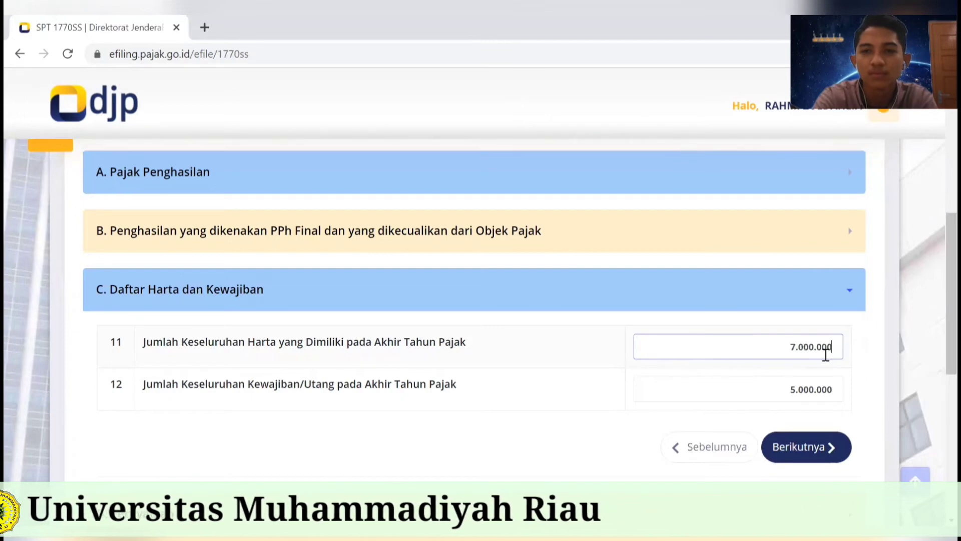
text(0)
key(BackSpace)
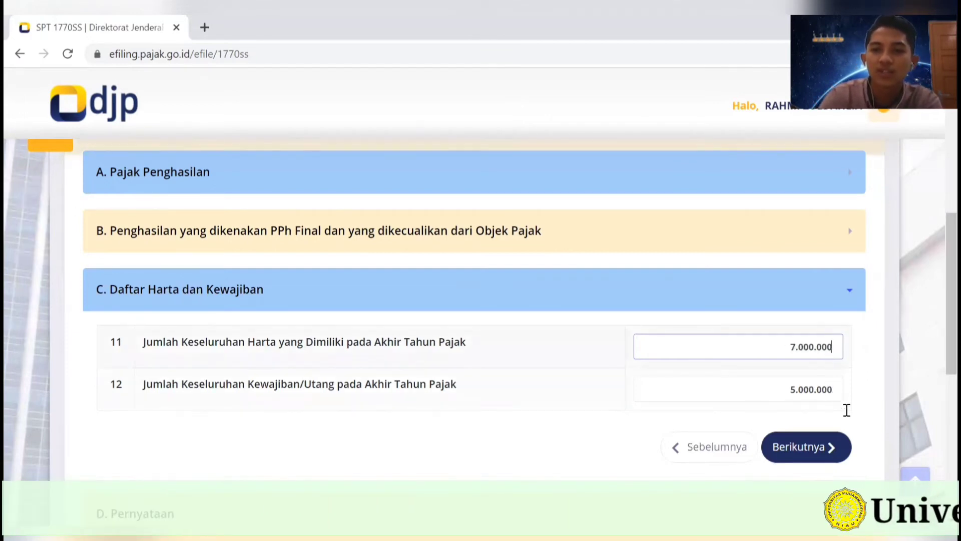
- Replace the Jumlah Keseluruhan Kewajiban/Utang amount in row 12 with 5.000.000 and continue to section D
drag(829, 389, 847, 418)
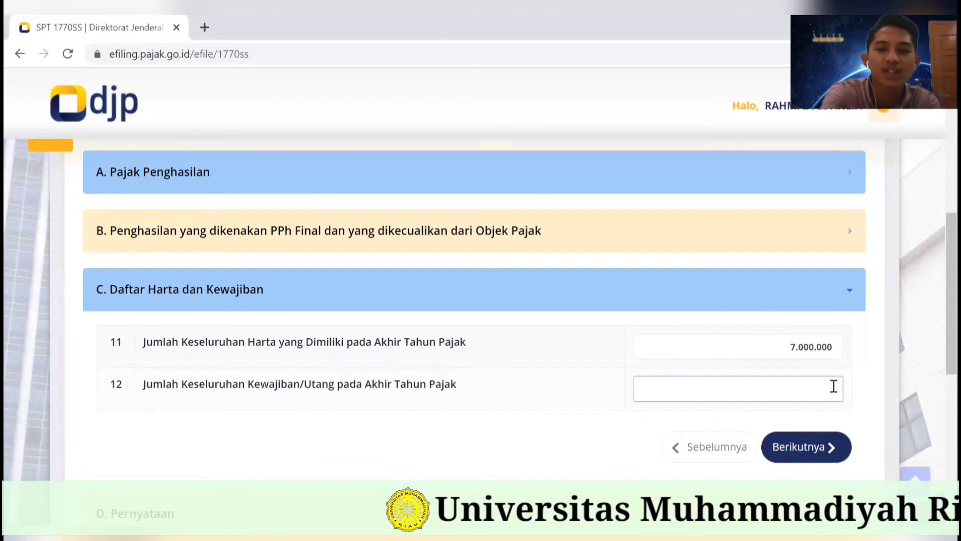
text(5)
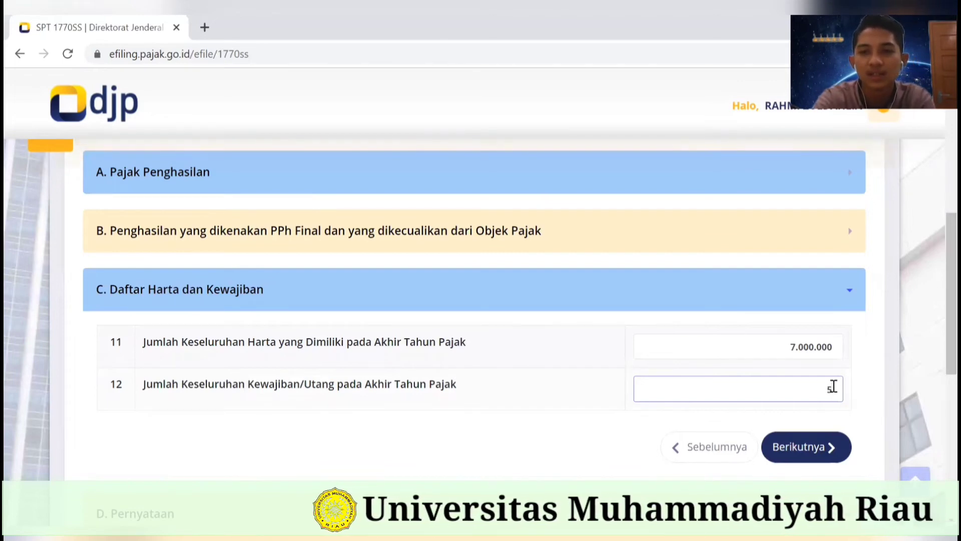
text(00.)
text(0)
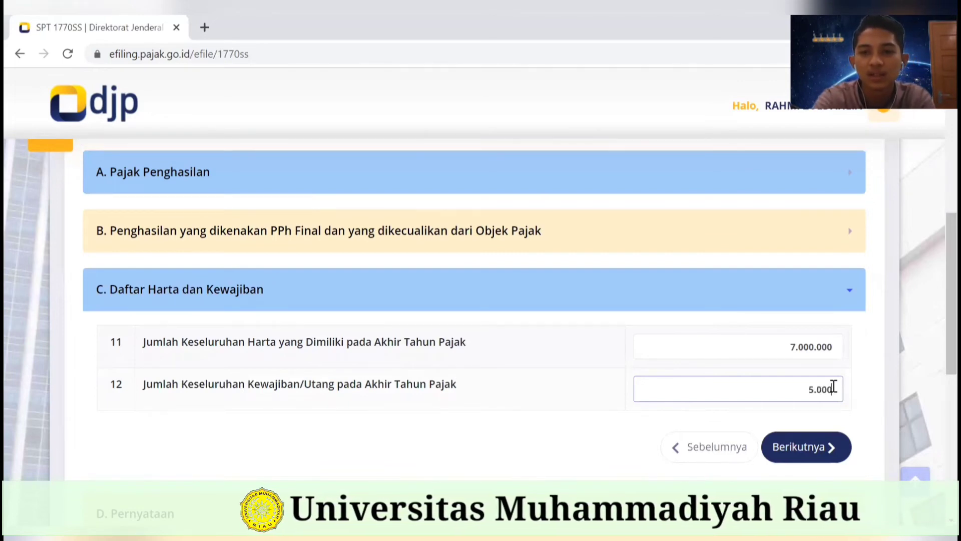
text(00)
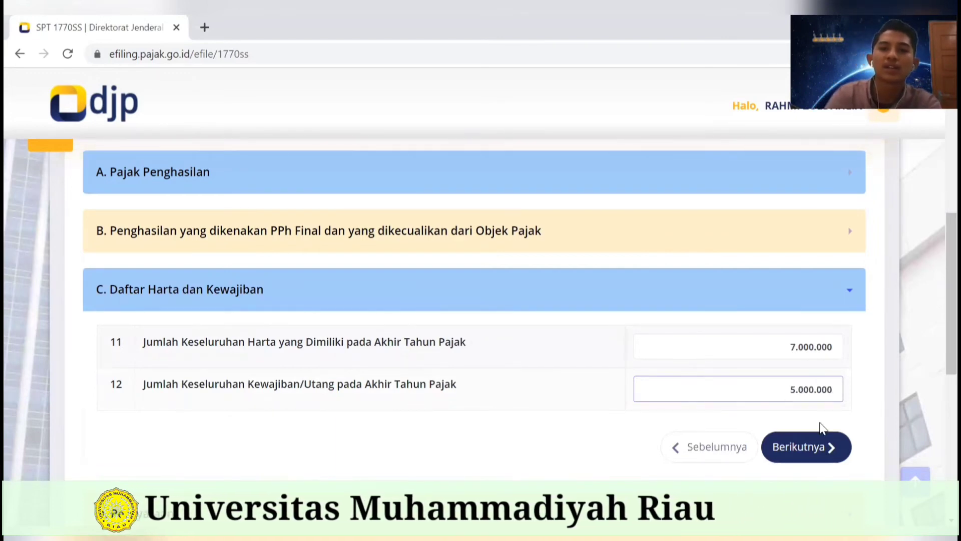
click(821, 448)
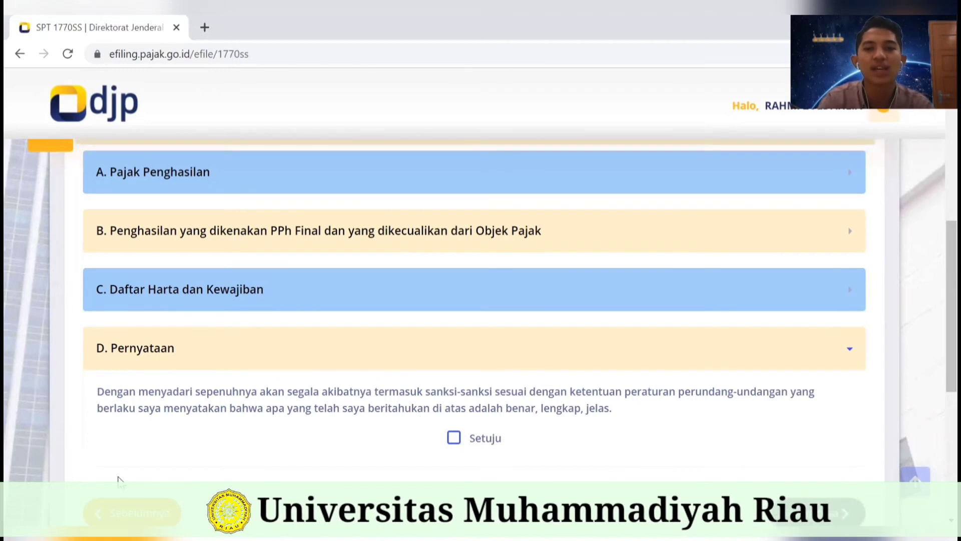
- Agree to the Pernyataan in section D, proceed to the Kirim SPT page and review its summary down to the verification code fields
click(454, 437)
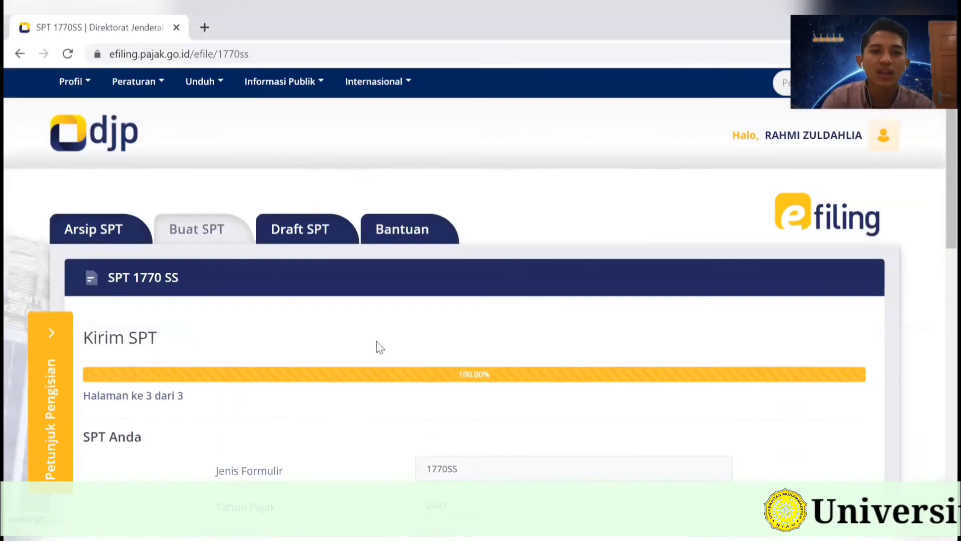
scroll(379, 346, down, 3)
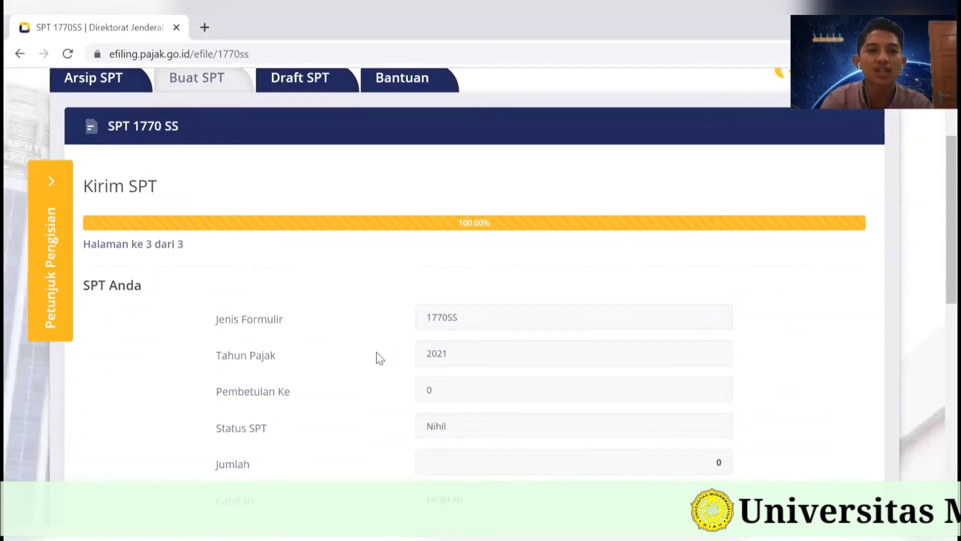
scroll(379, 357, down, 2)
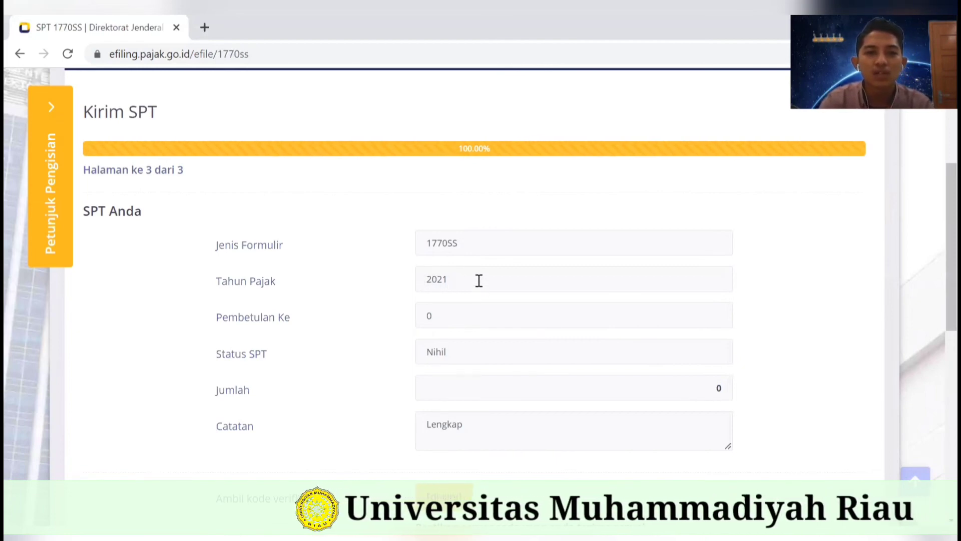
scroll(478, 300, down, 1)
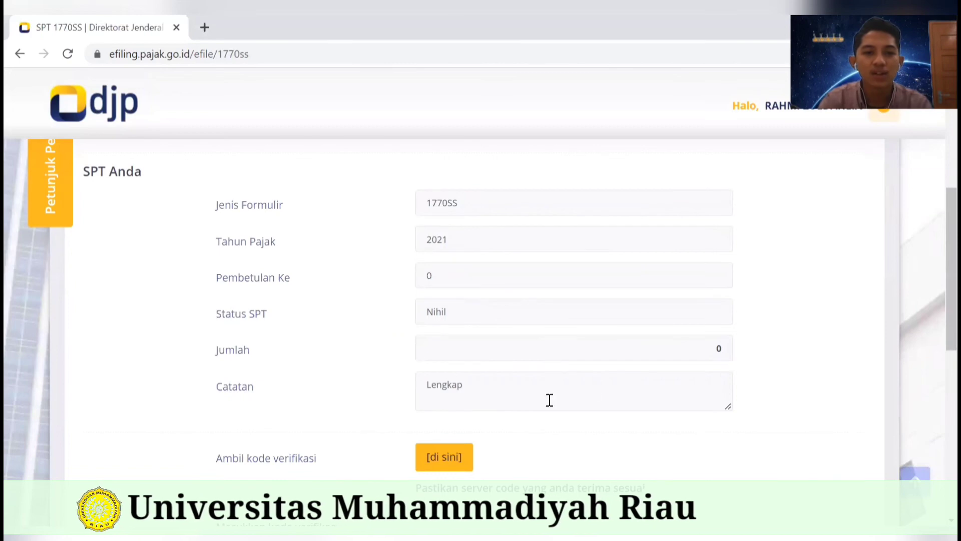
scroll(582, 401, down, 2)
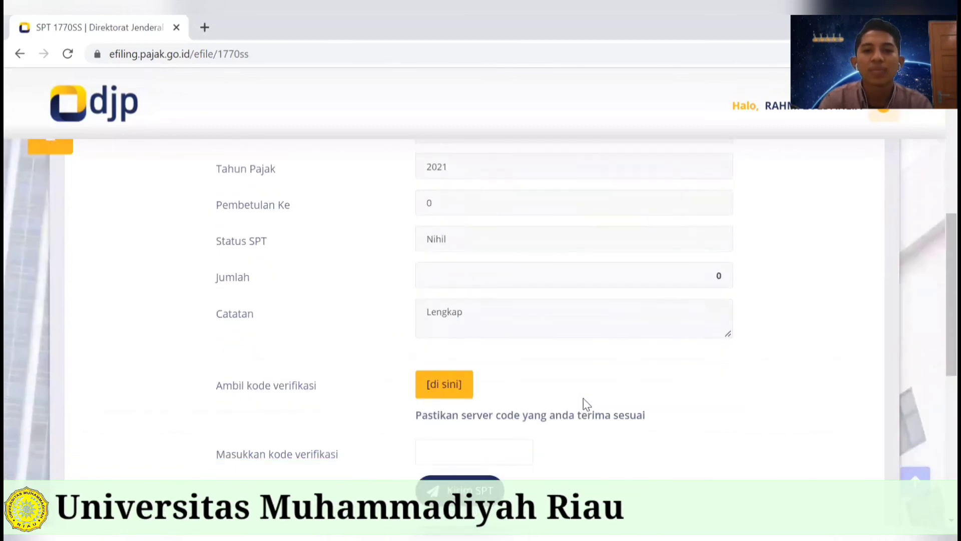
scroll(611, 423, down, 2)
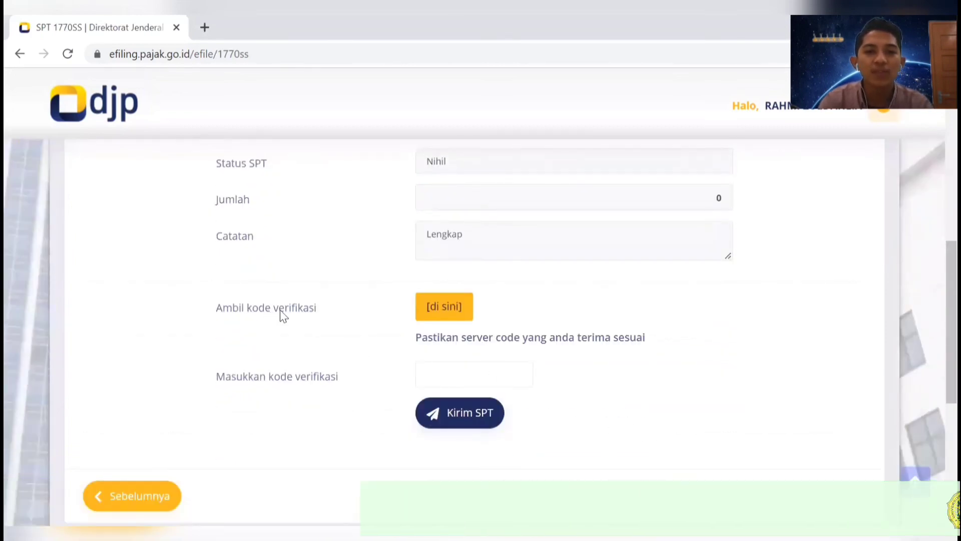